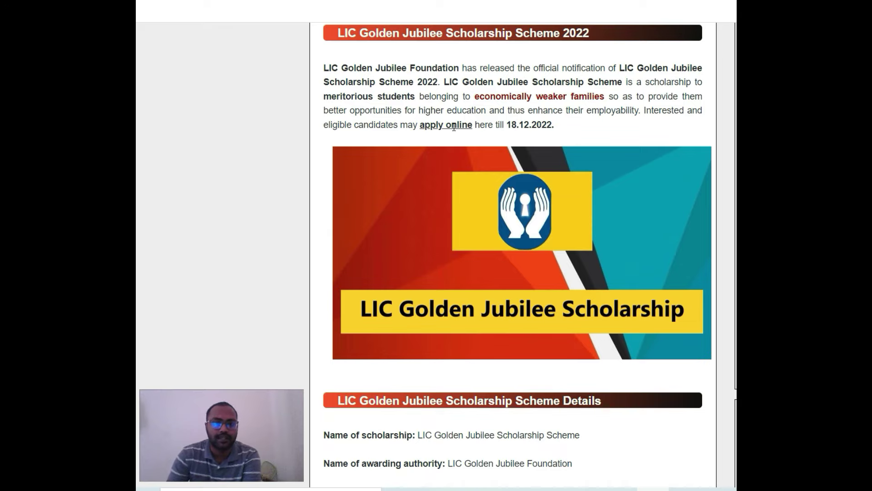
# - Open the GJSS 2022 application form and set State to Assam, leaving District unset
pyautogui.click(449, 125)
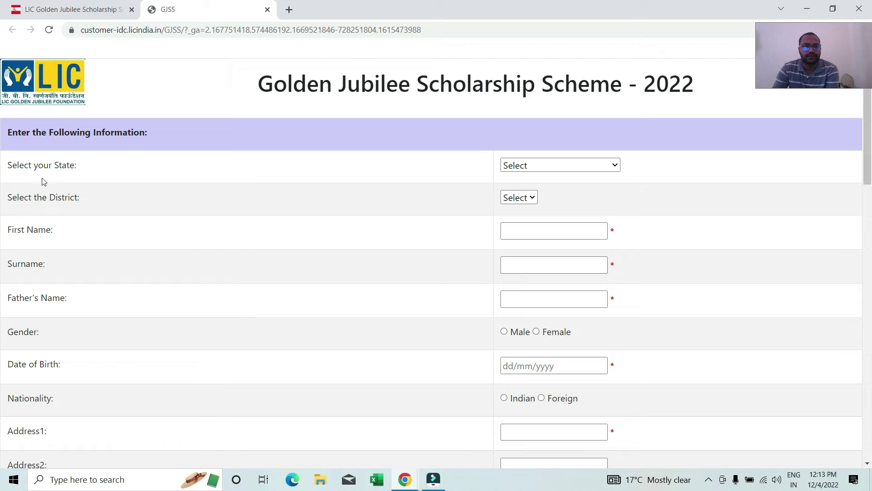
pyautogui.click(590, 167)
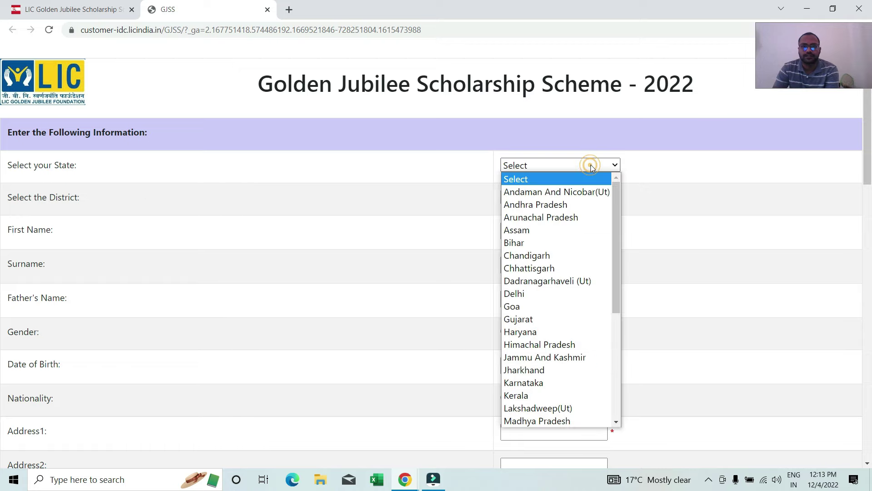
pyautogui.click(544, 231)
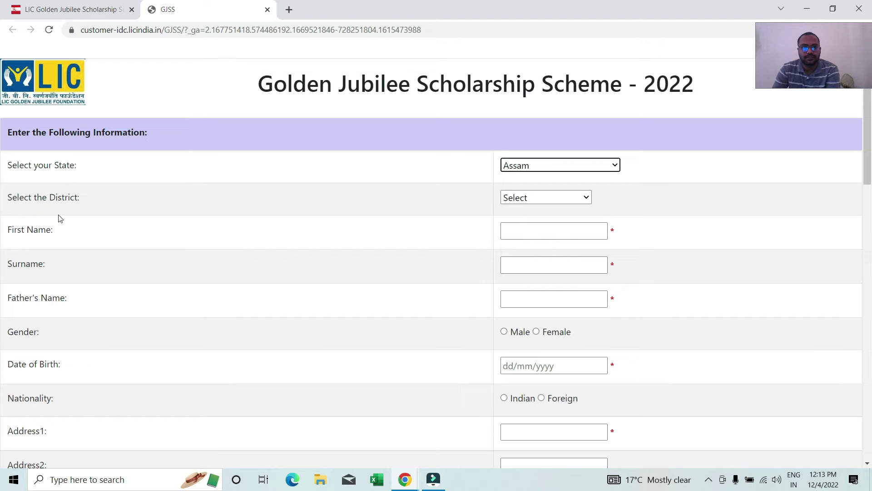
pyautogui.click(575, 202)
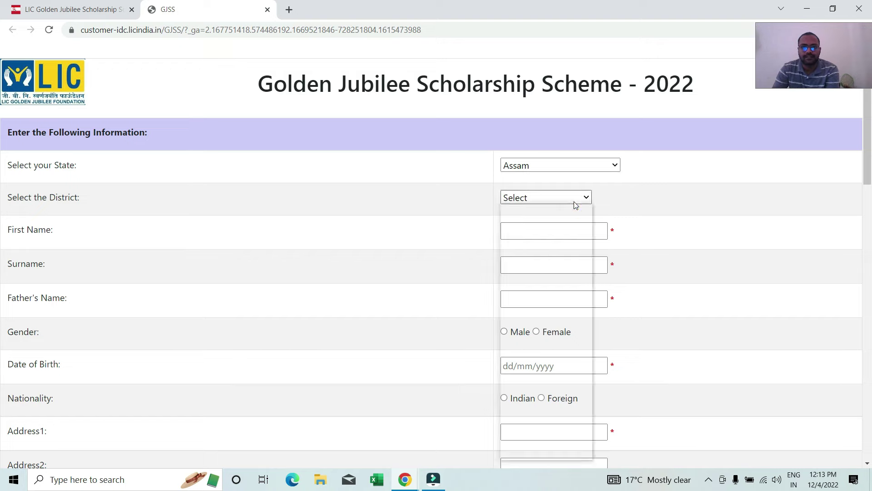
pyautogui.click(421, 317)
pyautogui.click(539, 230)
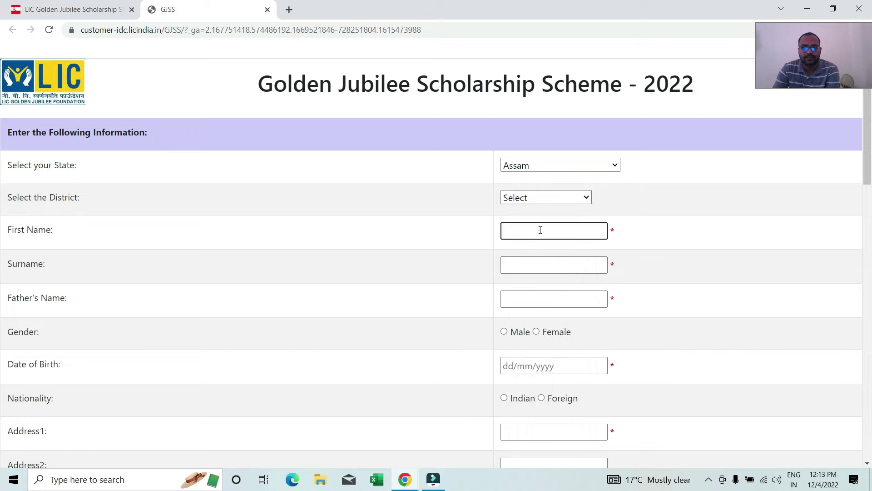
# - Visit the Surname and Father's Name fields, leaving both empty
pyautogui.scroll(-1, 552, 197)
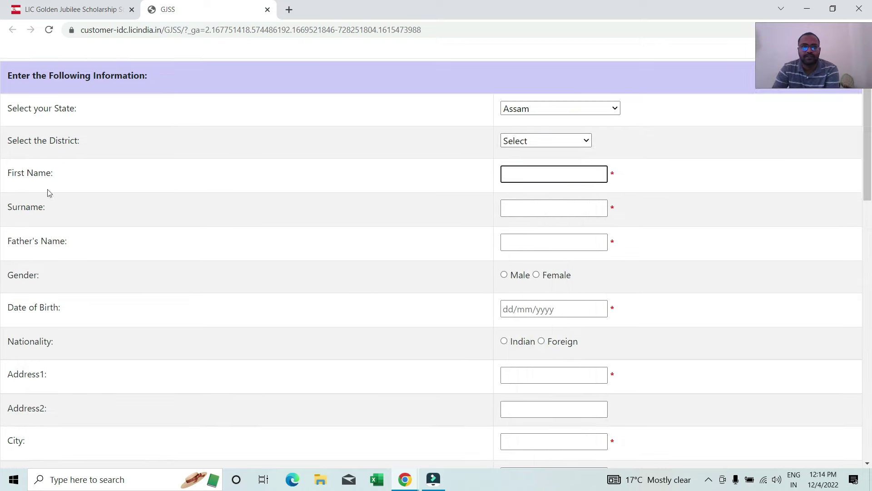
pyautogui.click(530, 208)
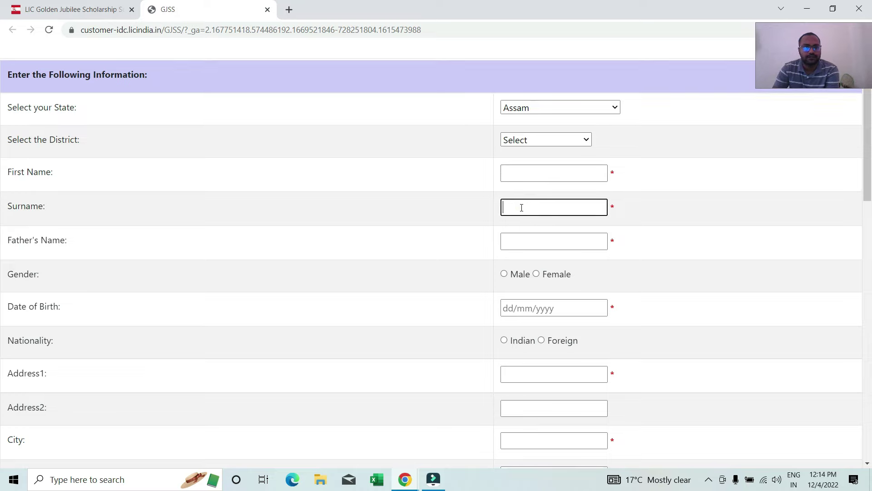
pyautogui.scroll(-1, 521, 208)
pyautogui.click(531, 191)
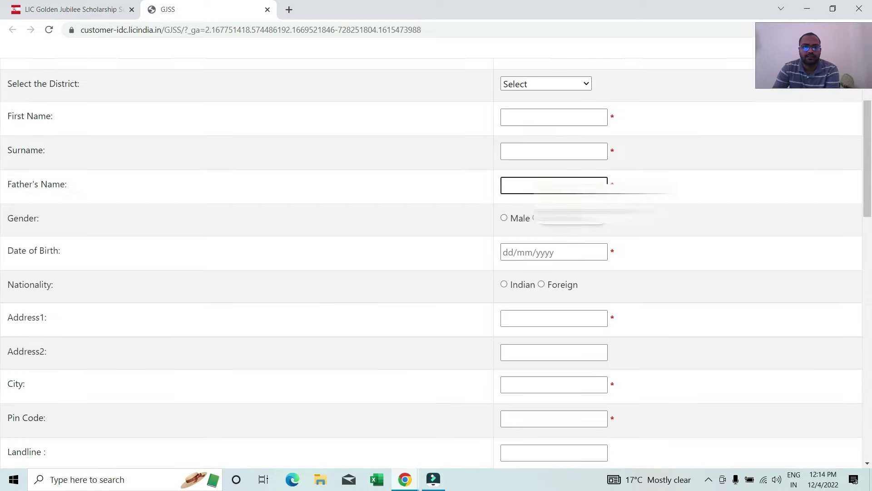
pyautogui.click(273, 246)
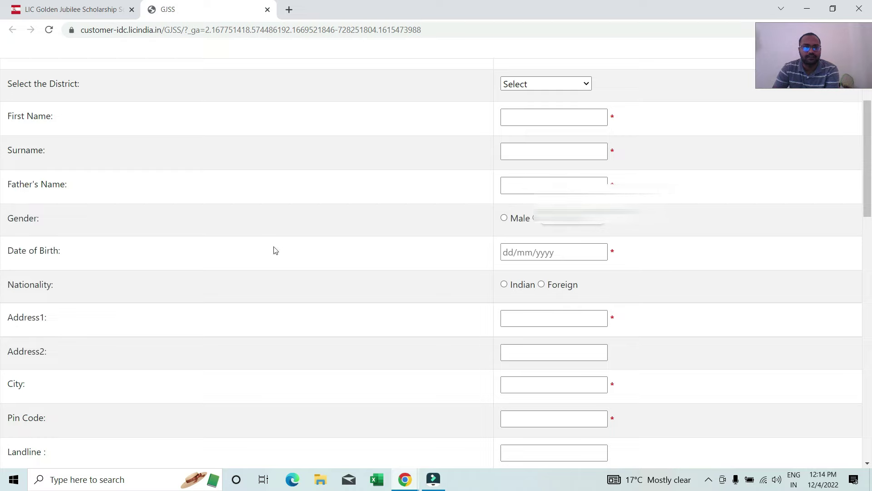
# - Set gender to Male, then move down the form to the Category row
pyautogui.click(504, 219)
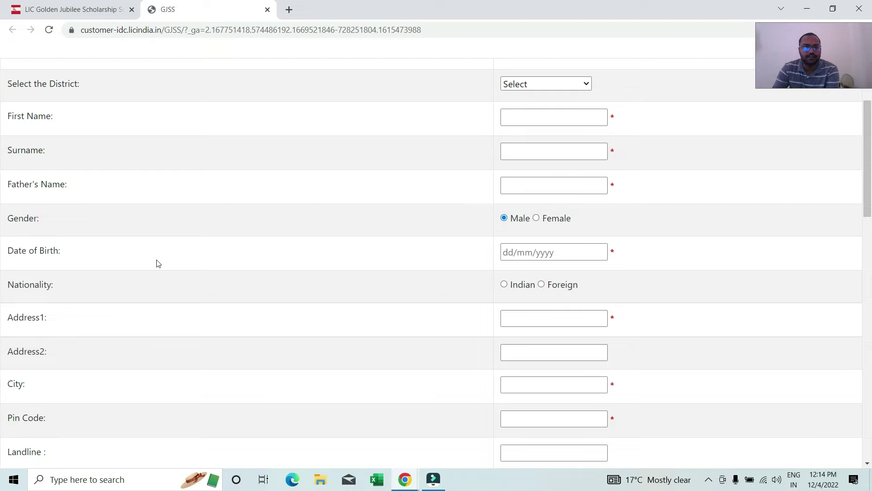
pyautogui.click(516, 252)
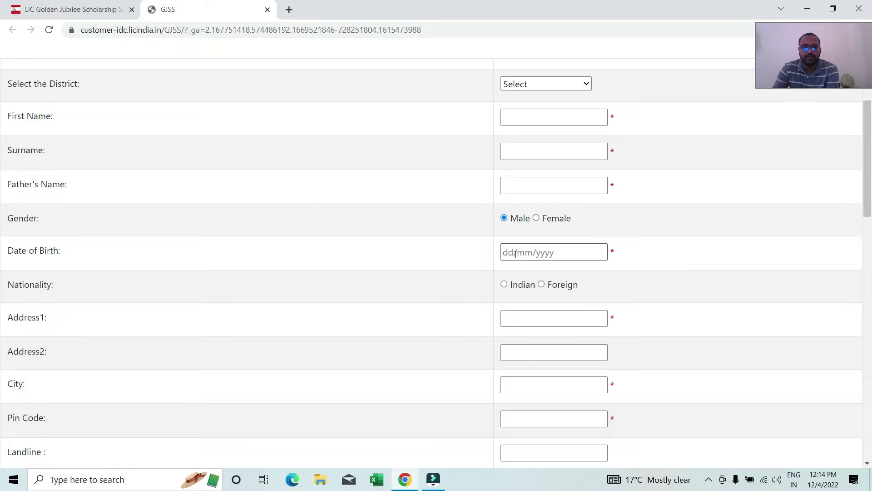
pyautogui.scroll(-1, 510, 253)
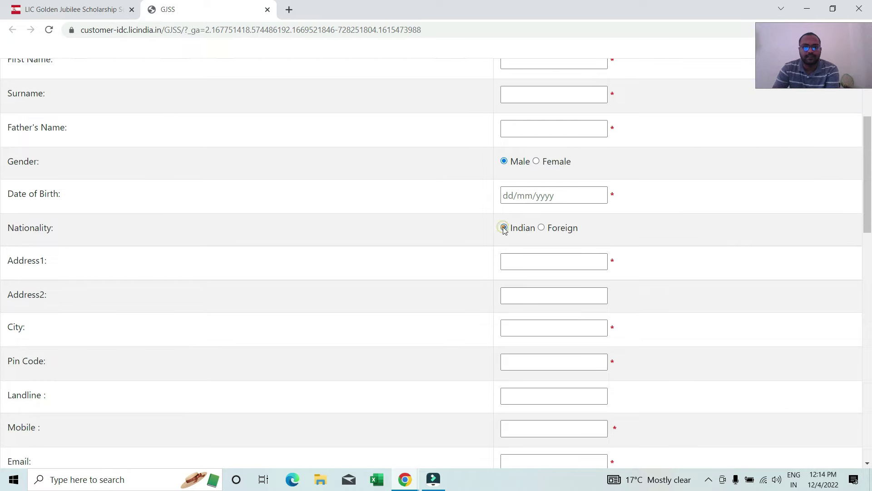
pyautogui.scroll(-1, 211, 218)
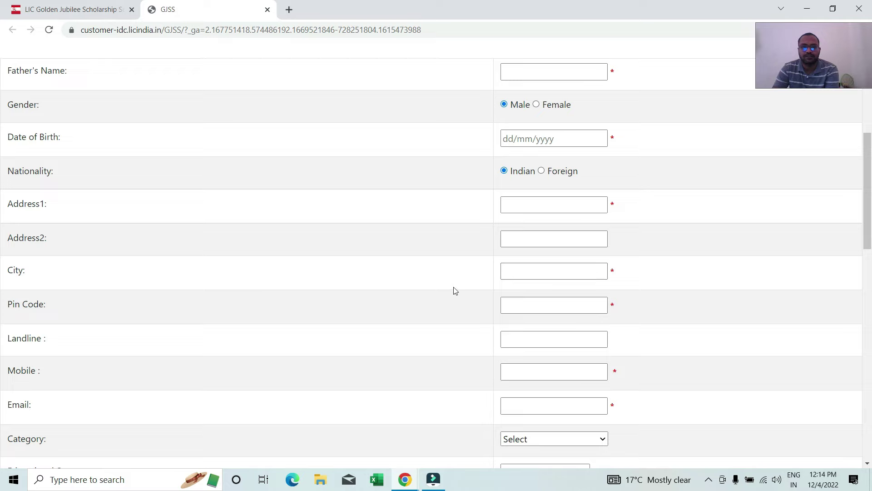
pyautogui.scroll(-1, 516, 306)
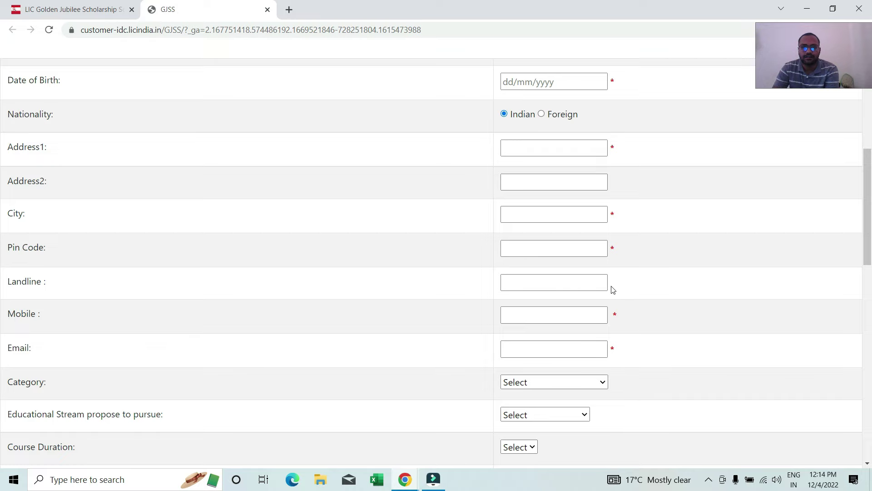
pyautogui.scroll(-1, 609, 288)
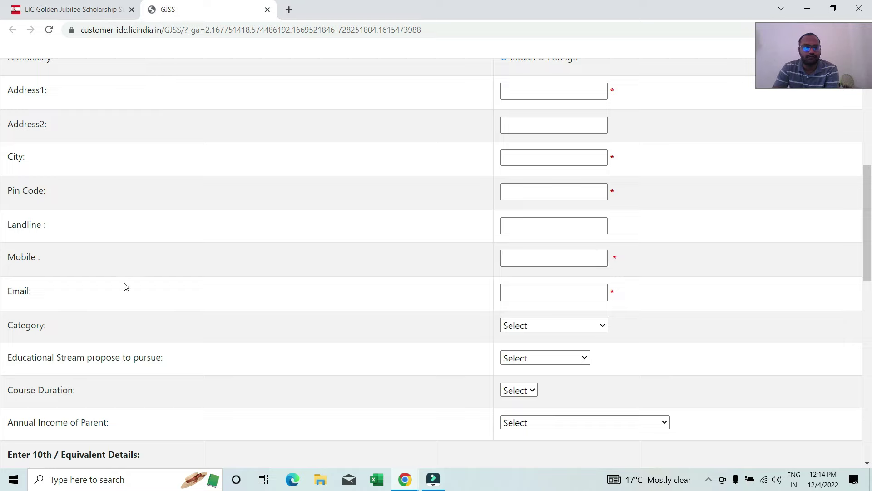
pyautogui.scroll(-1, 569, 295)
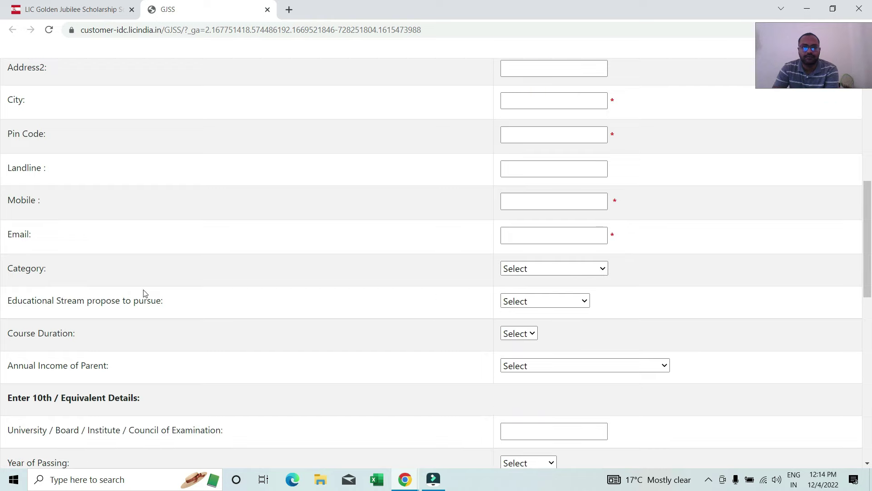
# - Set the category to General and the educational stream to Arts
pyautogui.click(565, 273)
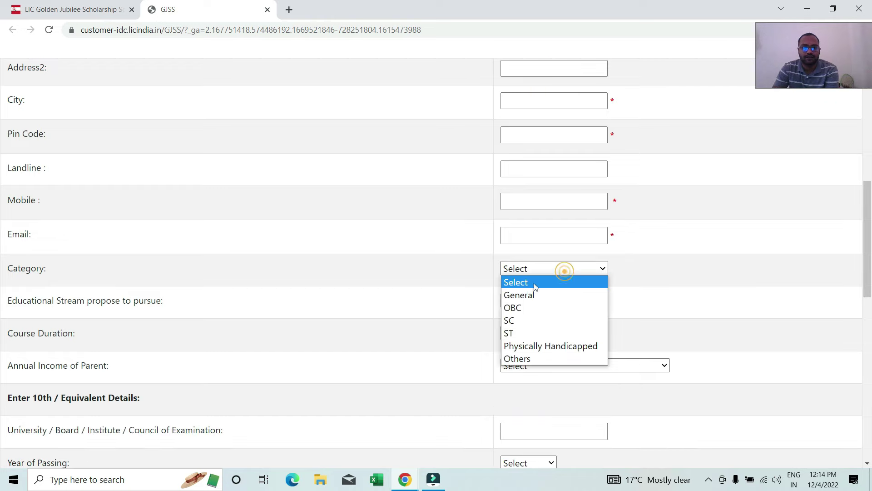
pyautogui.click(522, 296)
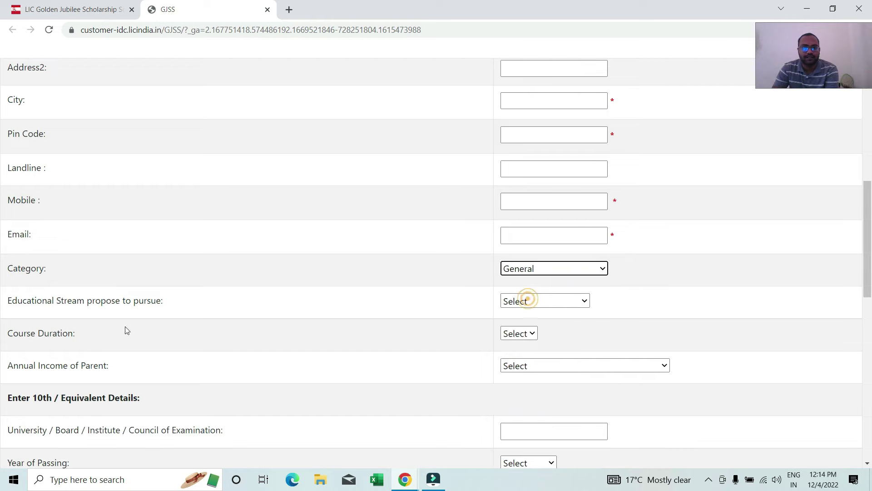
pyautogui.click(574, 302)
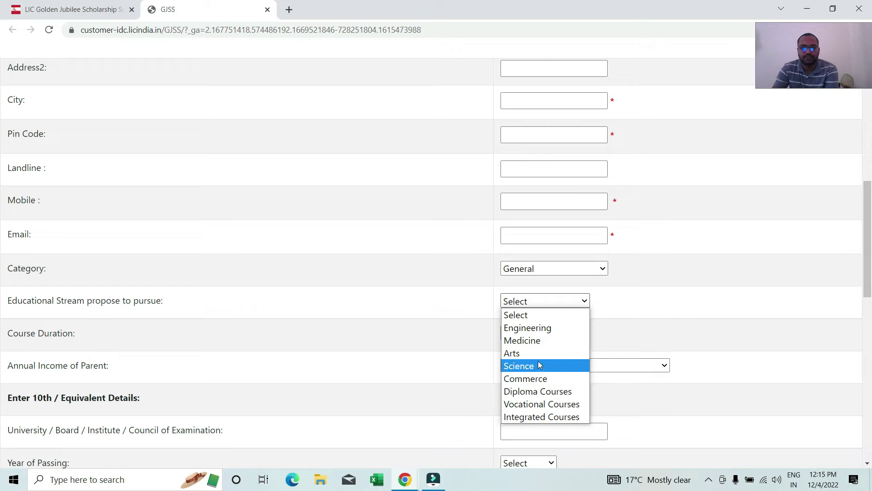
pyautogui.click(563, 353)
# - Set course duration to 3 and parental income to Rs.1,50,001 to Rs.2,00,000/- per annum
pyautogui.click(531, 334)
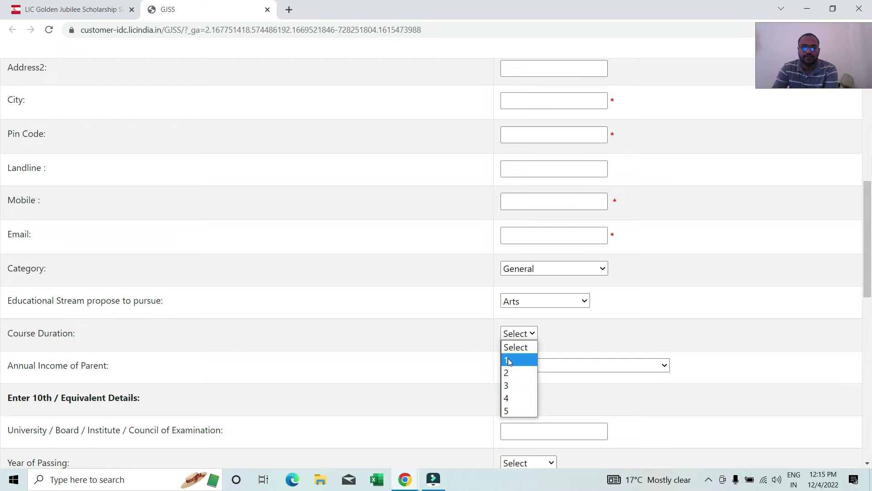
pyautogui.click(517, 385)
pyautogui.scroll(-1, 386, 319)
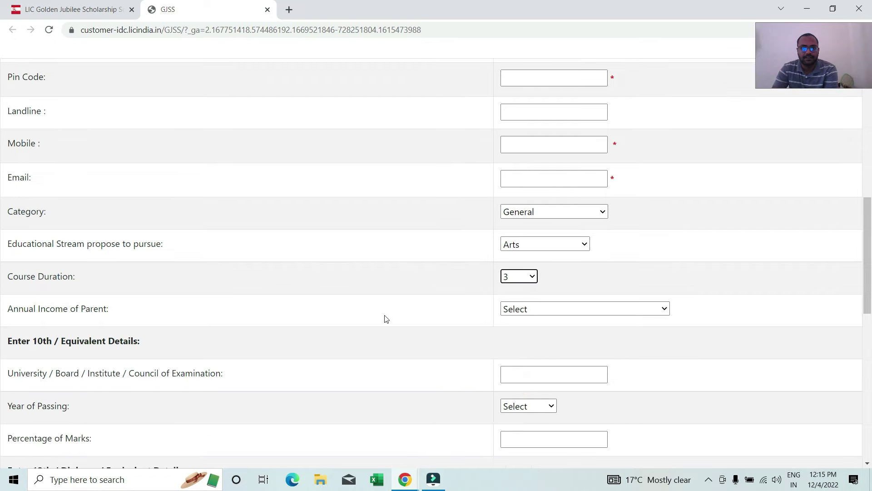
pyautogui.click(579, 309)
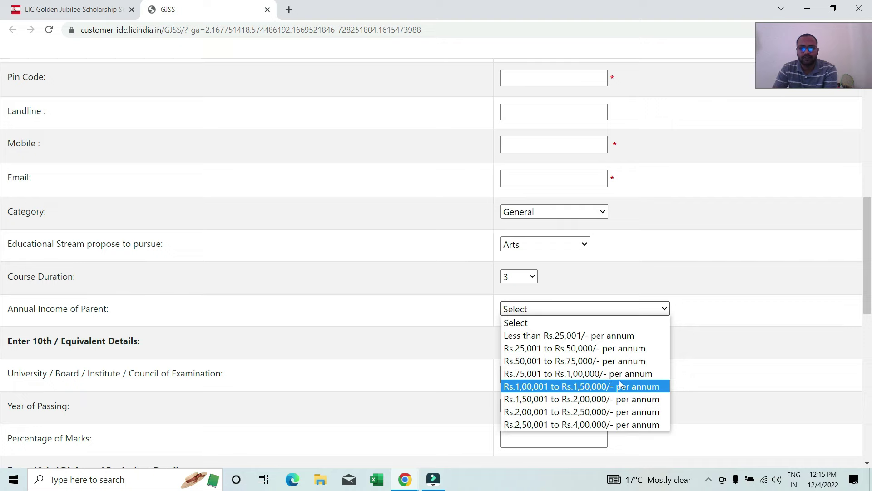
pyautogui.click(593, 400)
pyautogui.scroll(-3, 393, 366)
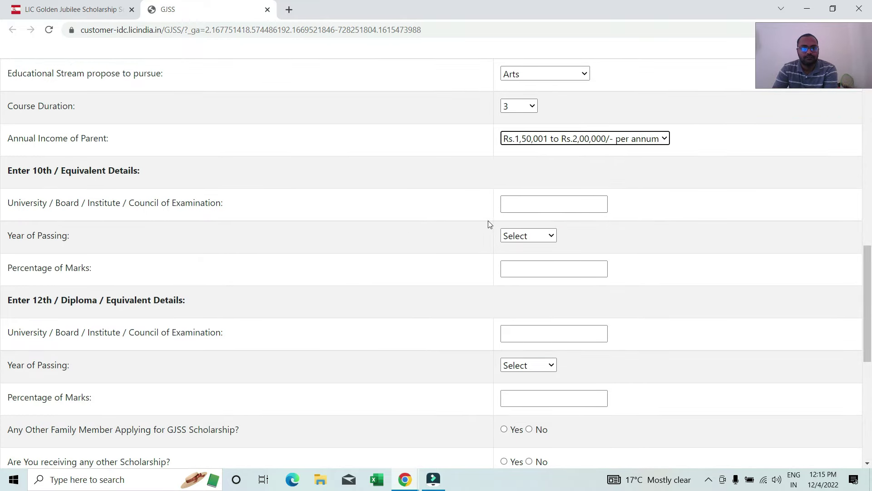
pyautogui.click(519, 204)
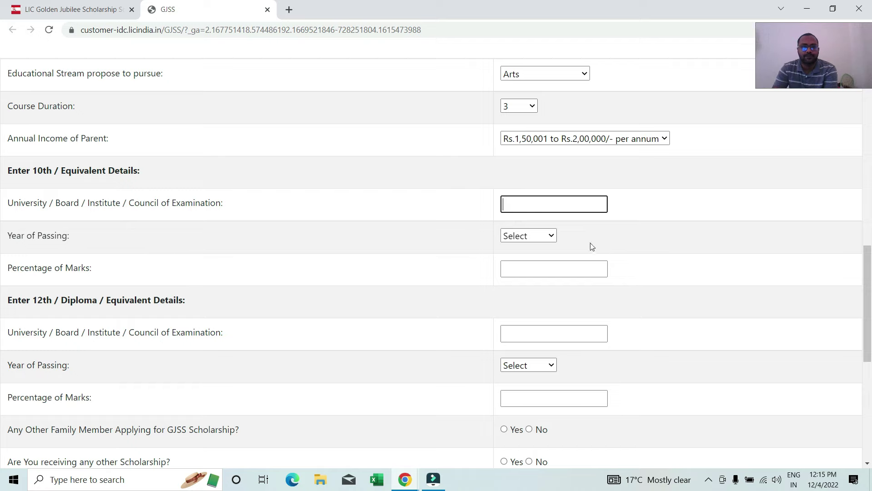
pyautogui.click(551, 236)
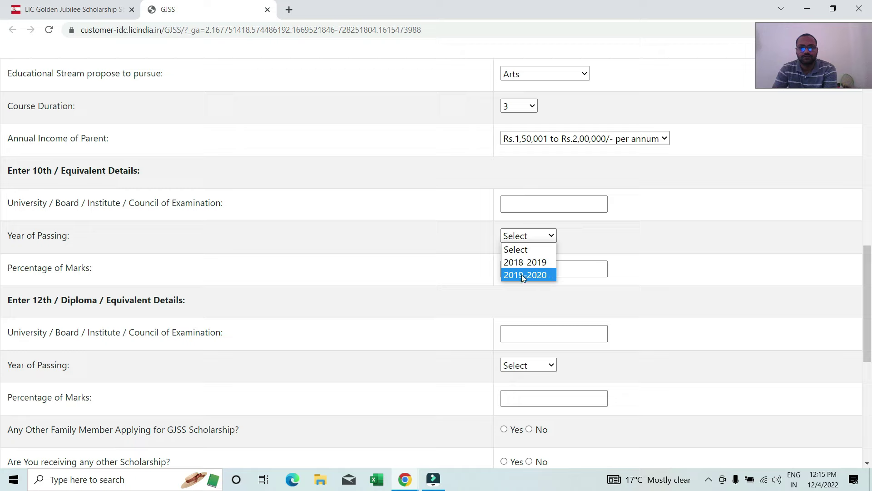
pyautogui.click(579, 246)
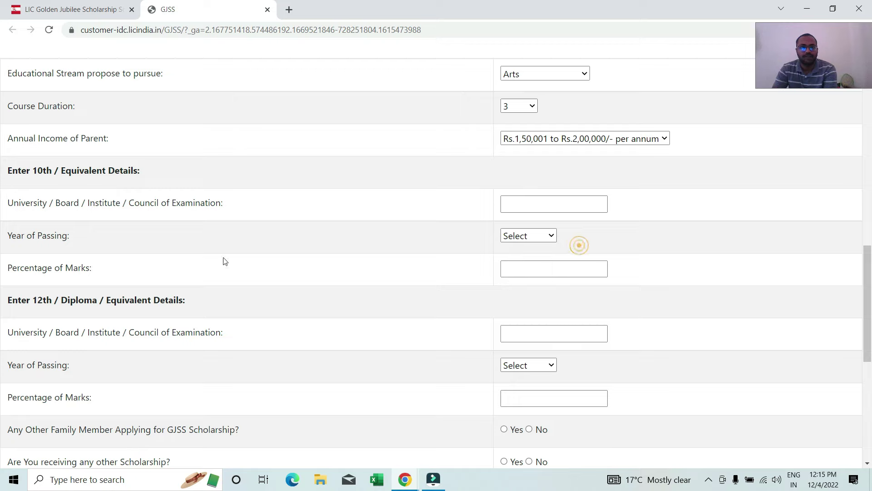
pyautogui.click(538, 268)
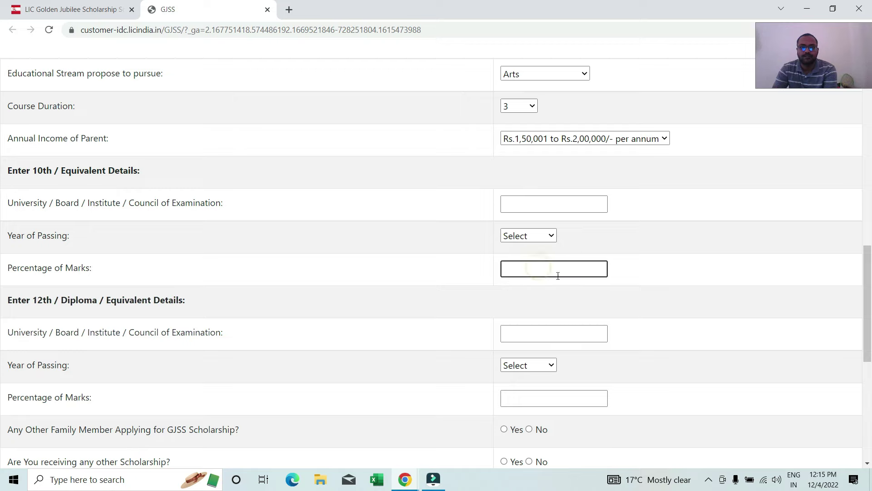
pyautogui.scroll(-1, 468, 291)
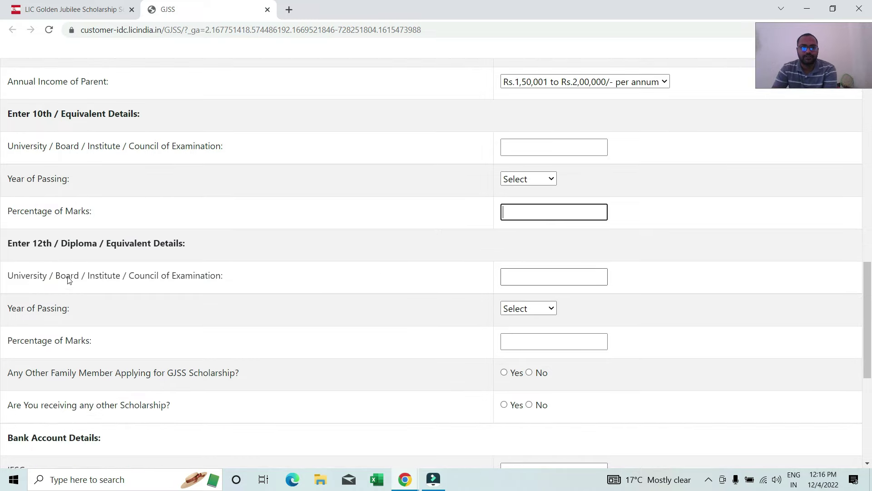
# - Visit the 12th-level board, year and percentage fields, leaving the year unchosen
pyautogui.scroll(-2, 38, 214)
pyautogui.click(533, 160)
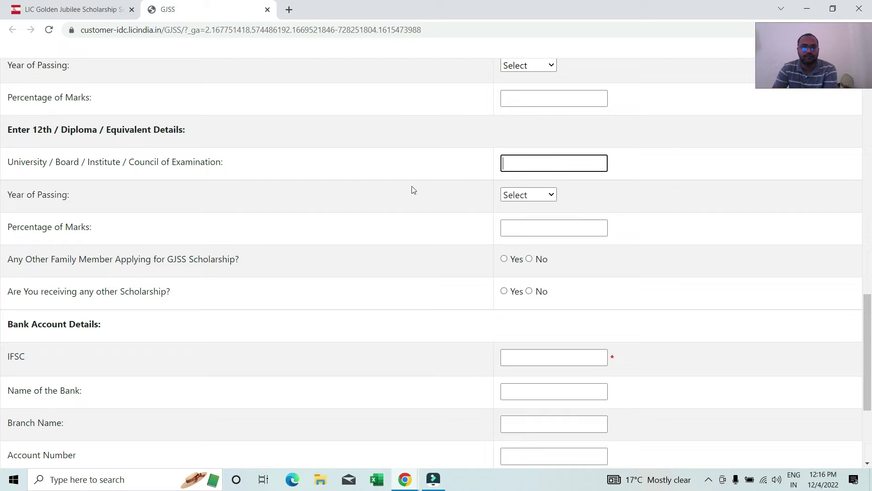
pyautogui.click(545, 196)
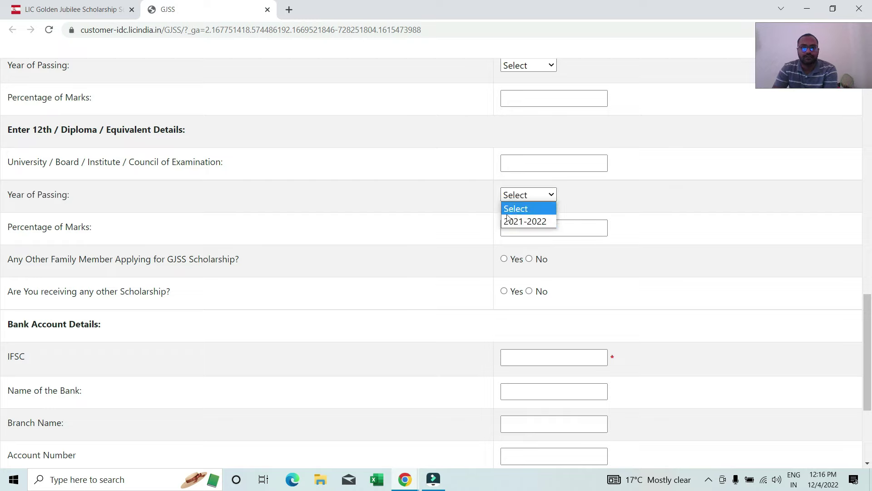
pyautogui.click(361, 232)
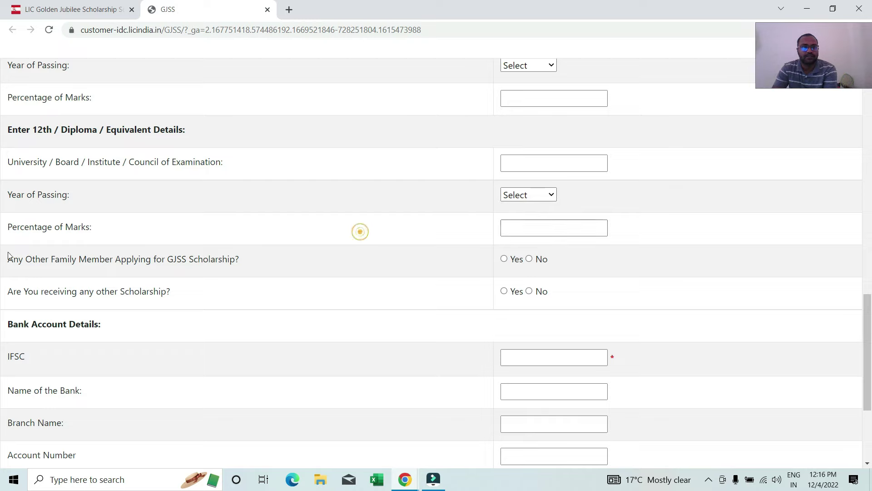
pyautogui.click(518, 225)
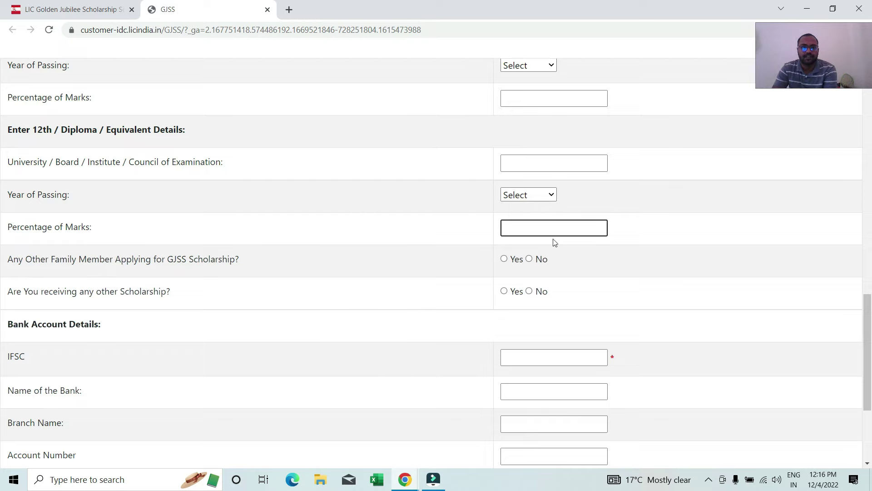
# - Answer No to both the family-member GJSS and other-scholarship questions, then move down to the Declaration
pyautogui.scroll(-1, 136, 261)
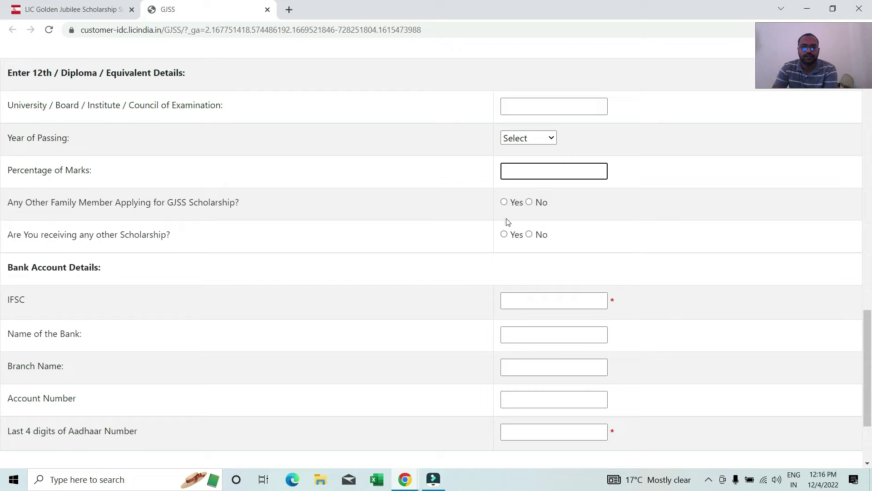
pyautogui.click(529, 202)
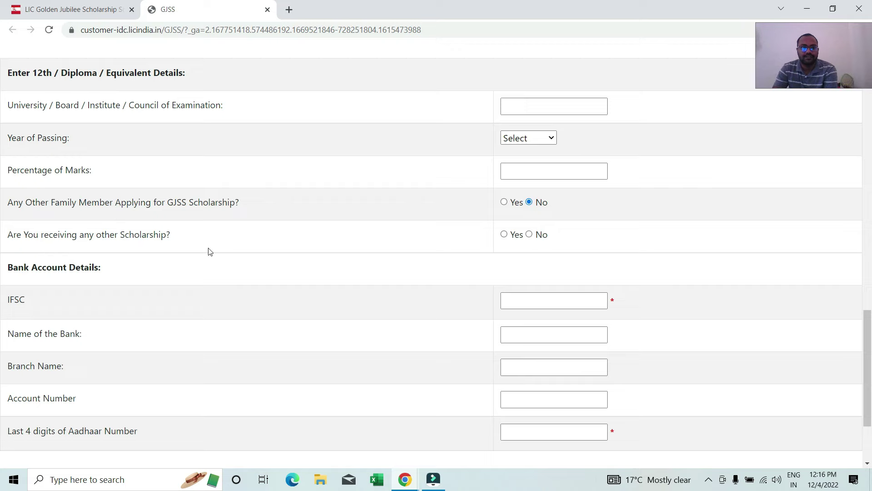
pyautogui.click(529, 235)
pyautogui.scroll(-2, 525, 219)
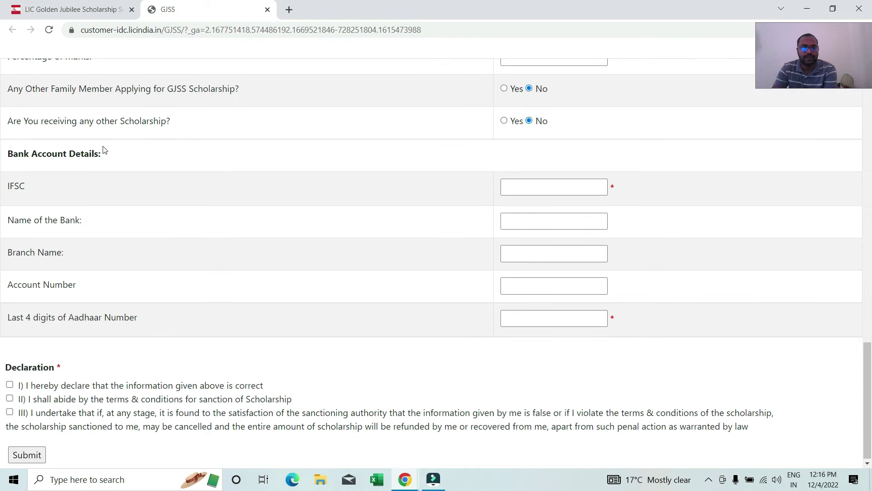